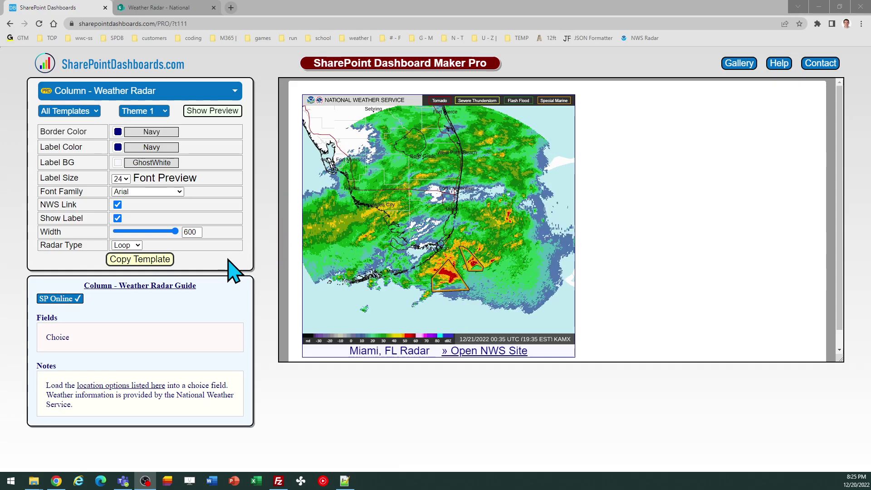
- Set the Weather Radar template's Radar Type to Latest for a static Miami radar image
click(131, 245)
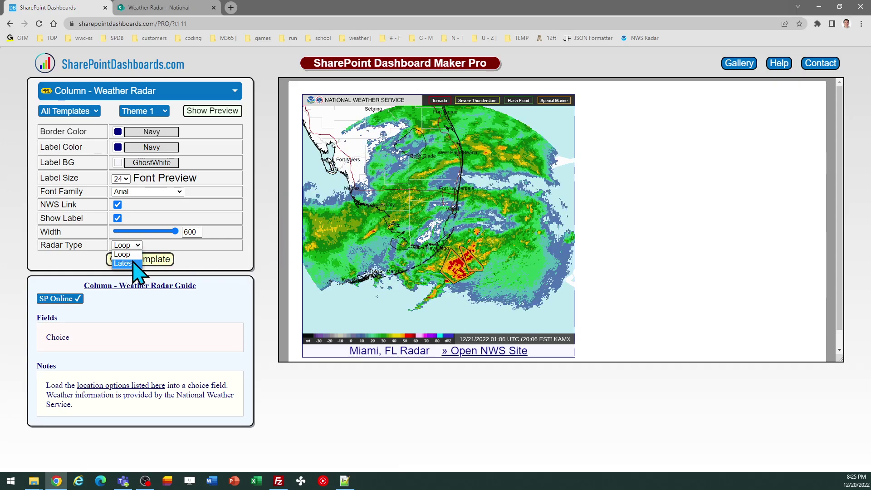
click(129, 264)
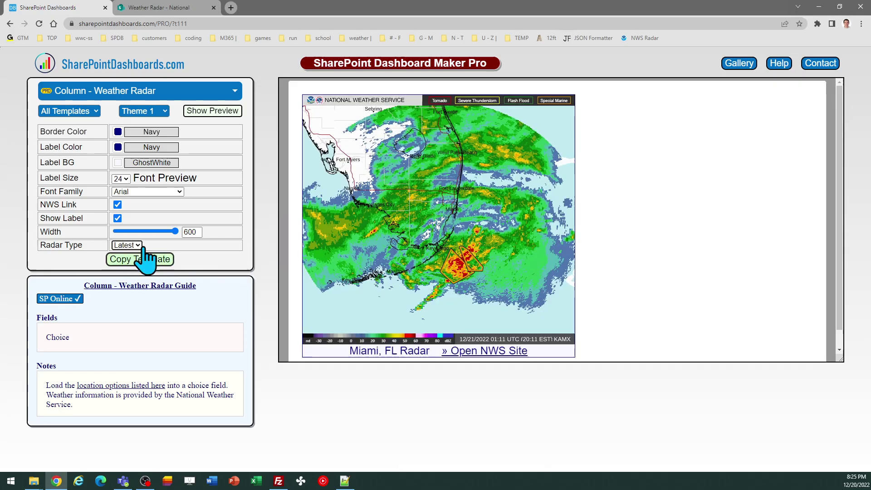
click(170, 10)
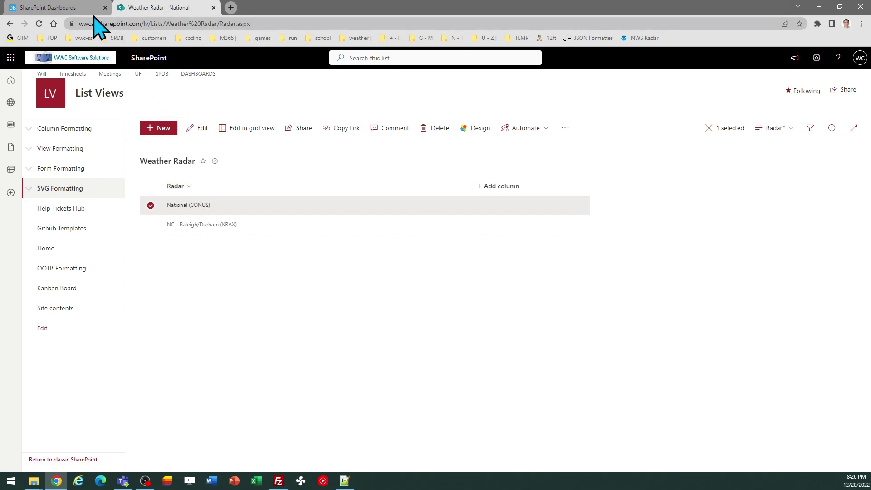
click(70, 8)
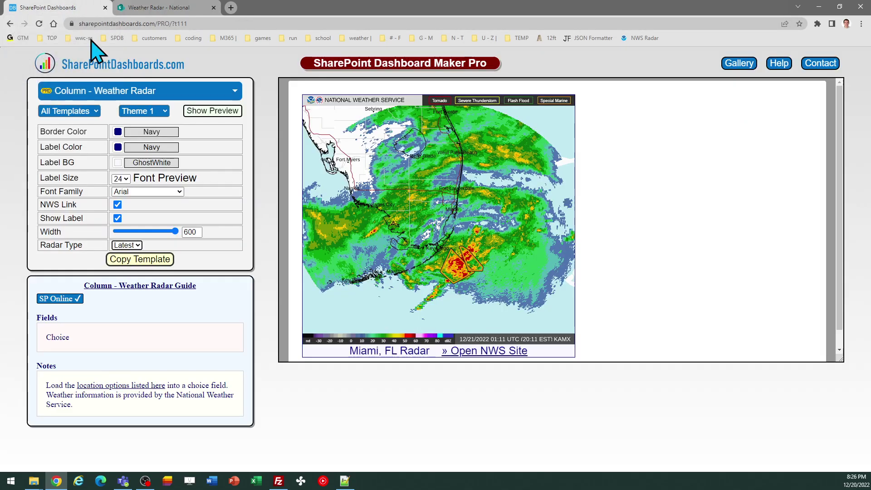
- Open the radar-choices.txt location list, copy all station names, then return to the Weather Radar list
click(130, 394)
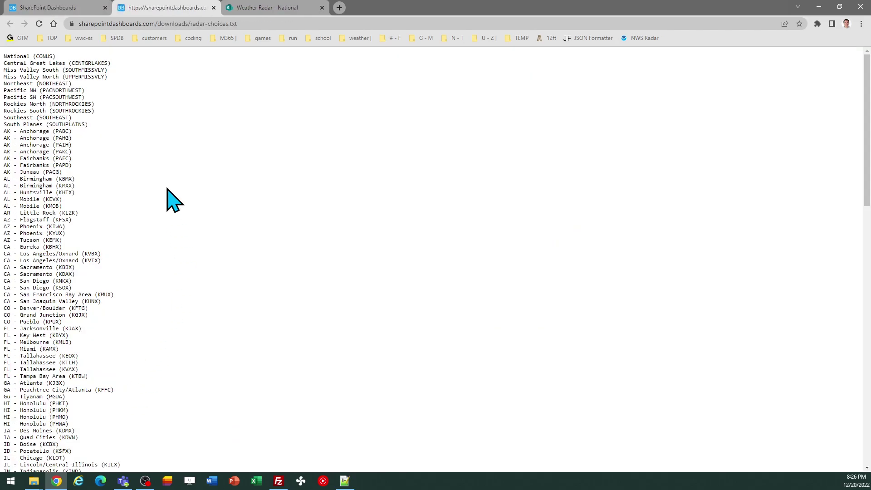
key(ctrl+a)
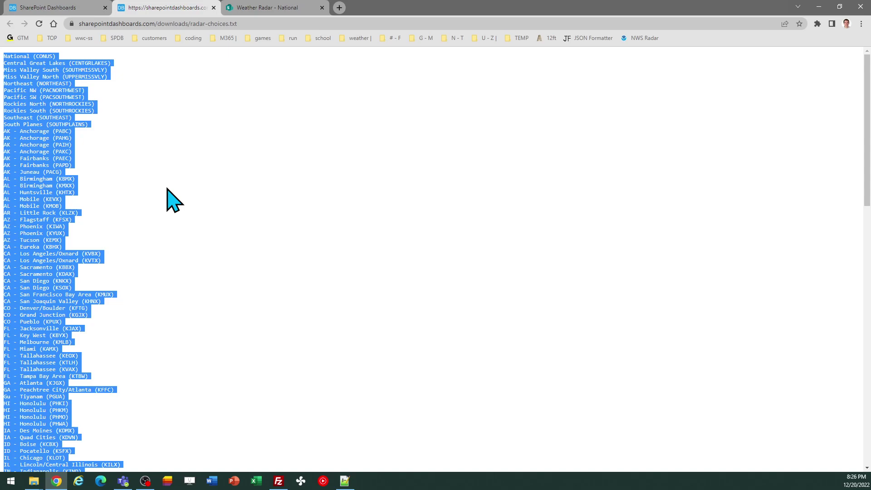
click(69, 5)
click(253, 8)
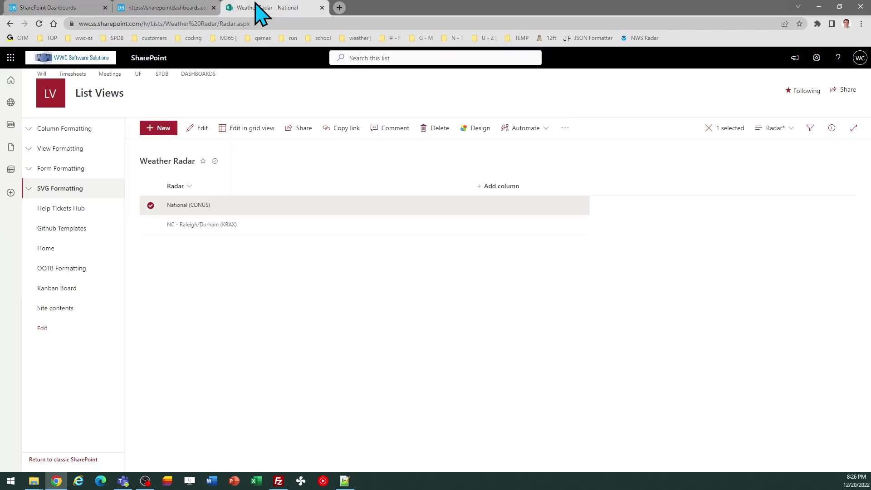
click(817, 58)
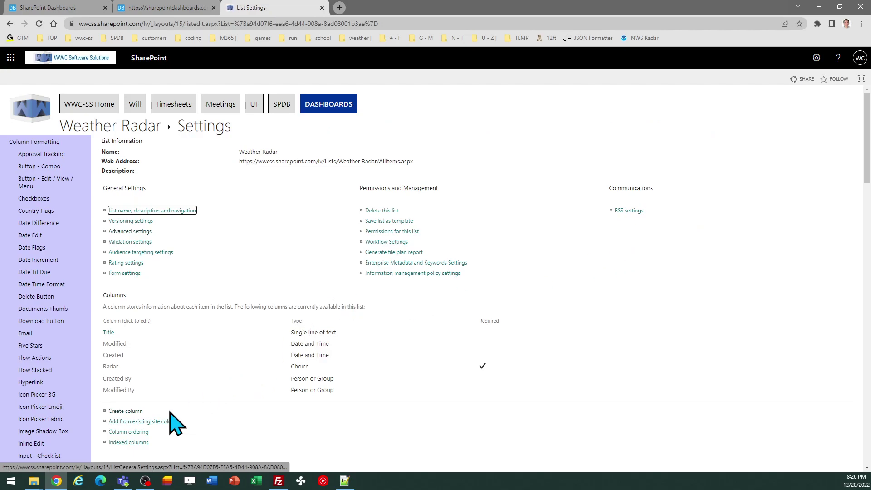
click(129, 422)
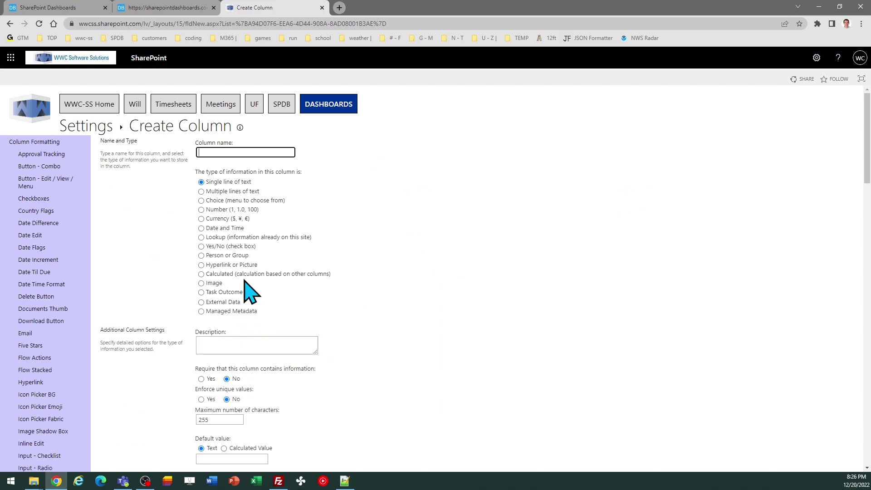
click(201, 200)
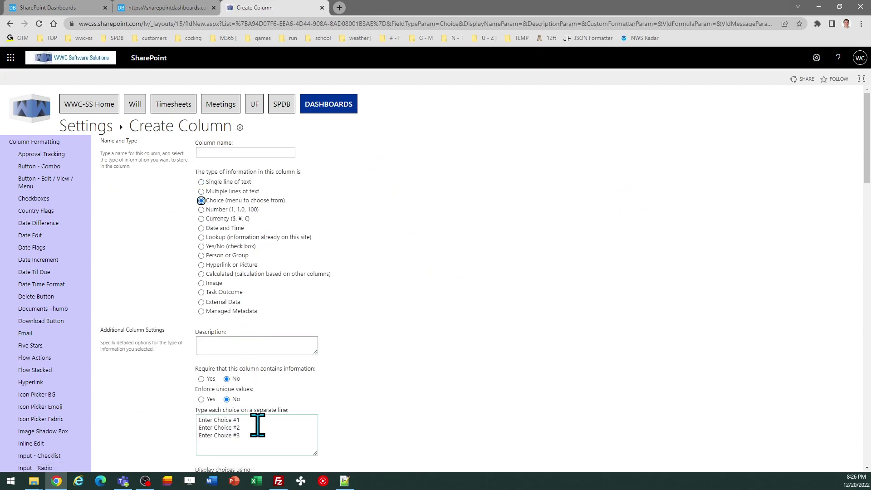
key(ctrl+a)
key(ctrl+v)
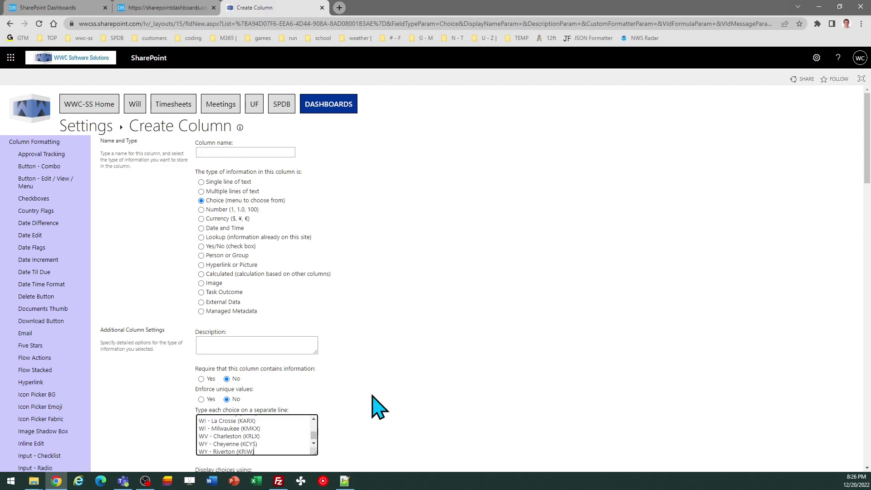
scroll(864, 290, down, 7)
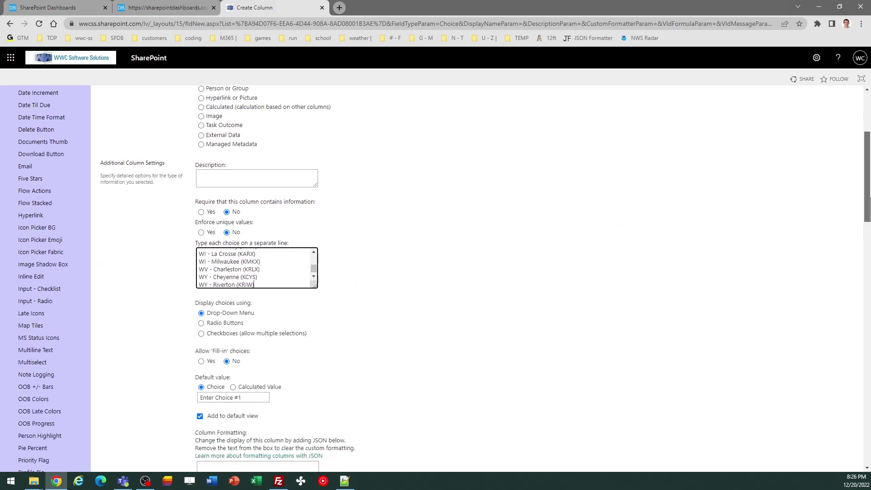
click(837, 414)
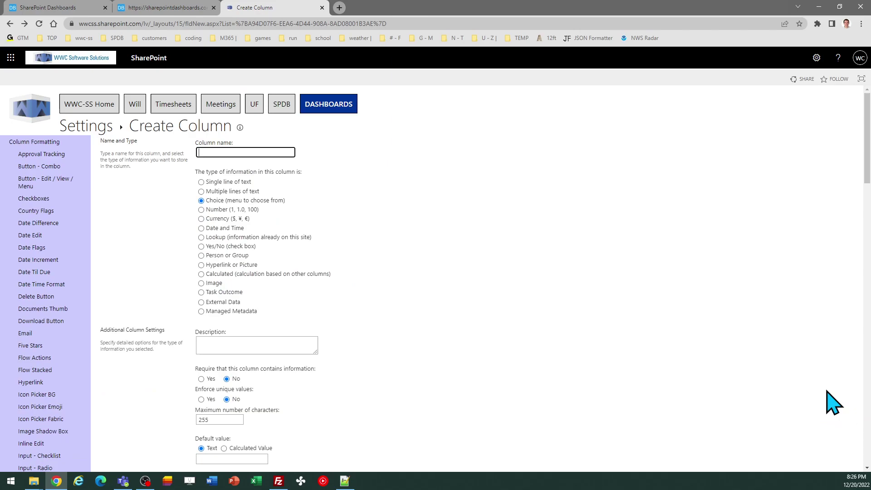
click(10, 23)
- Change the North Carolina item's Radar from Raleigh/Durham to CA - Sacramento (KBBX) and save it
click(10, 23)
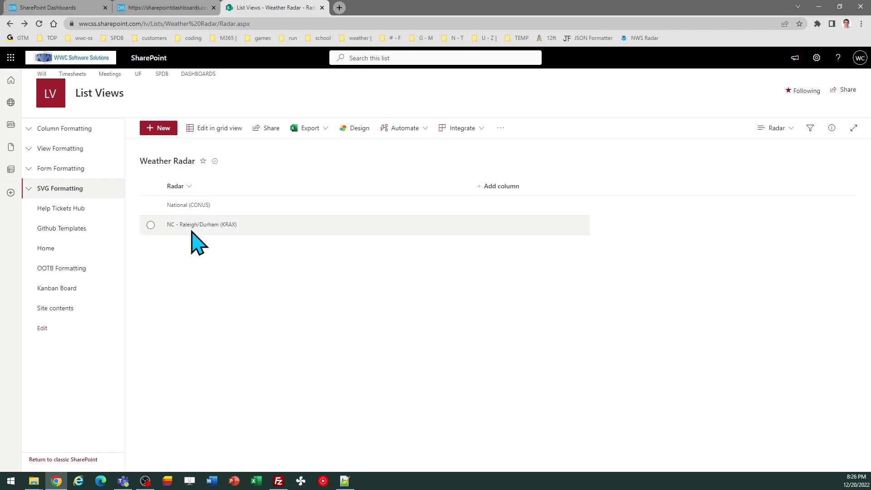
click(151, 225)
click(200, 128)
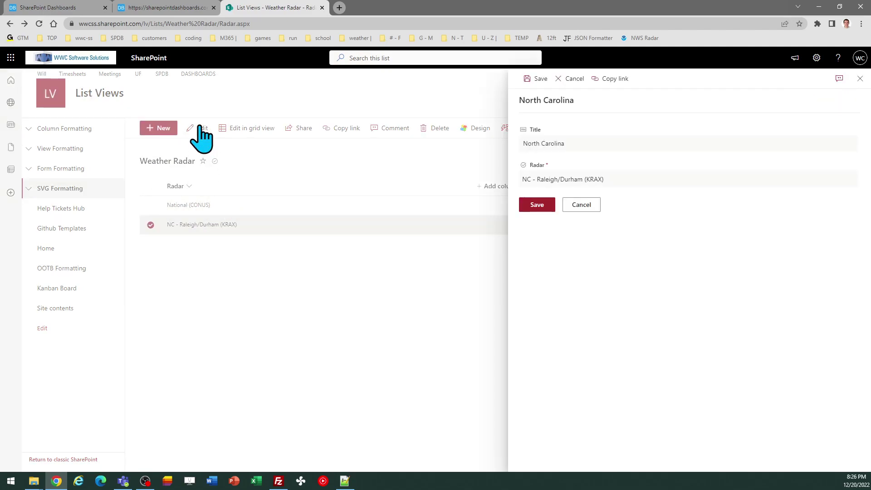
click(568, 180)
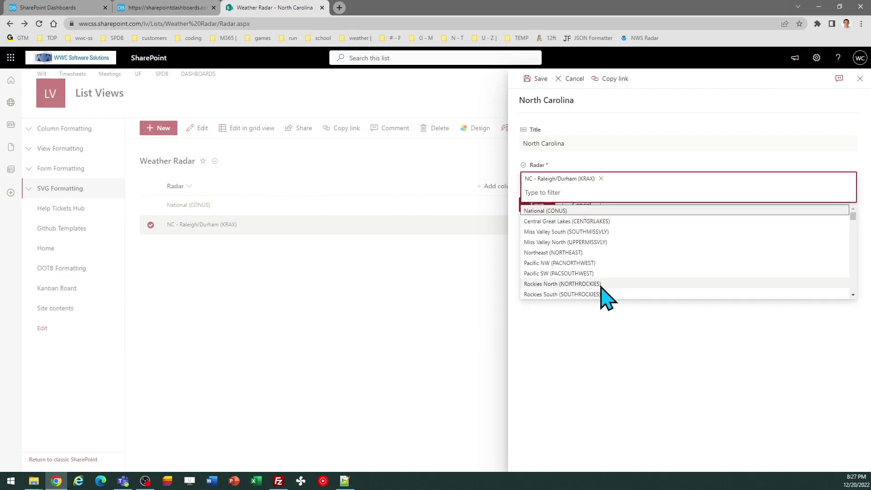
click(853, 275)
click(853, 276)
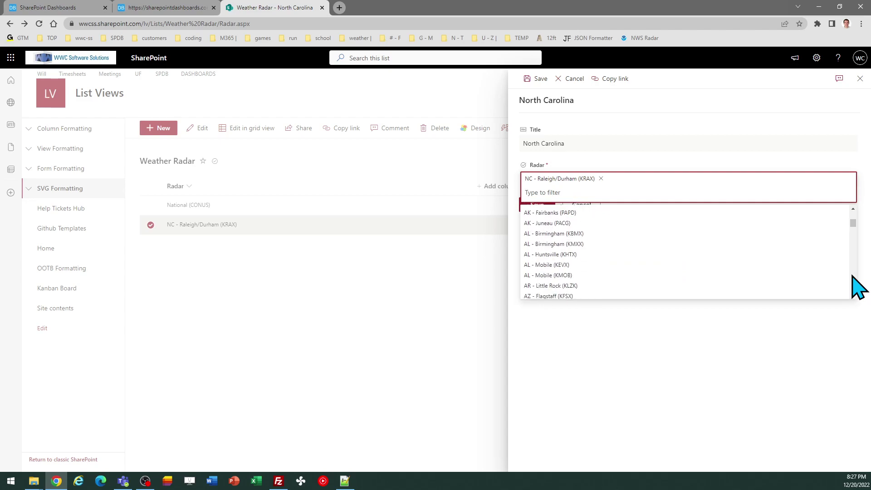
click(853, 276)
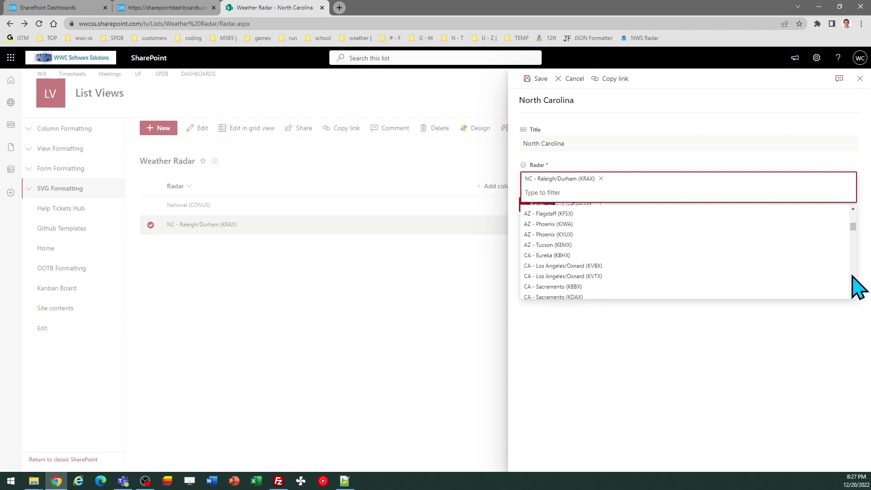
click(607, 286)
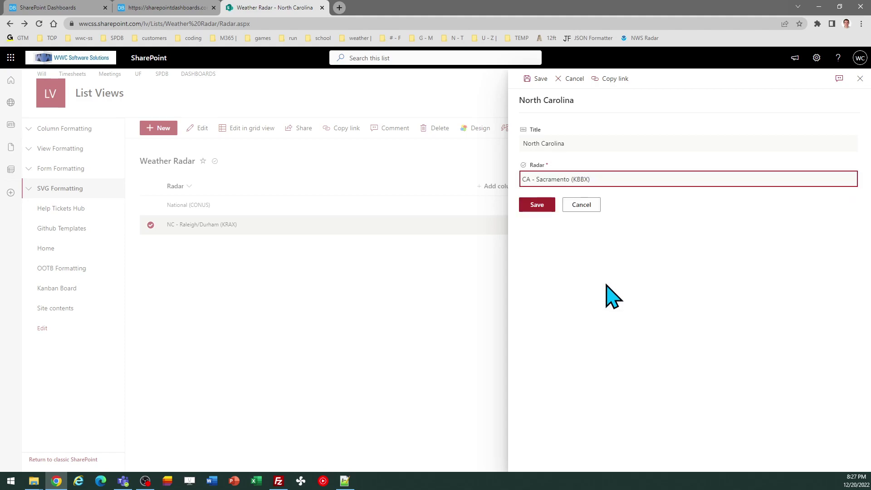
click(535, 206)
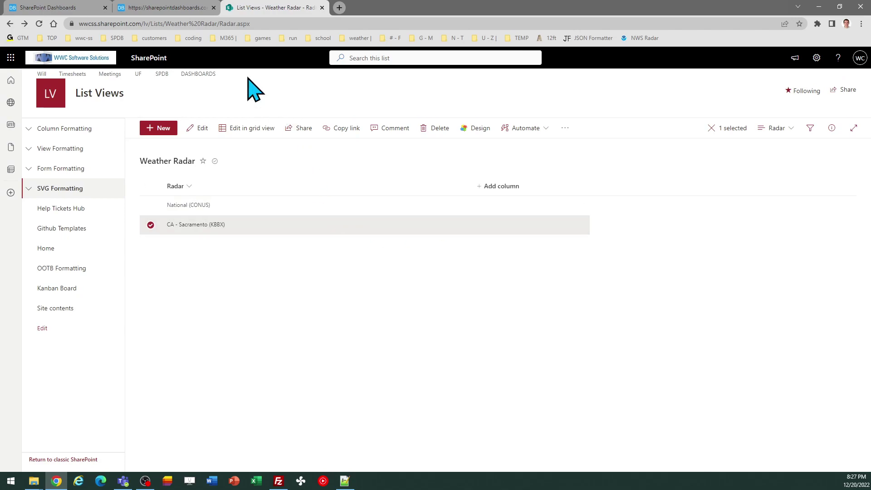
click(74, 10)
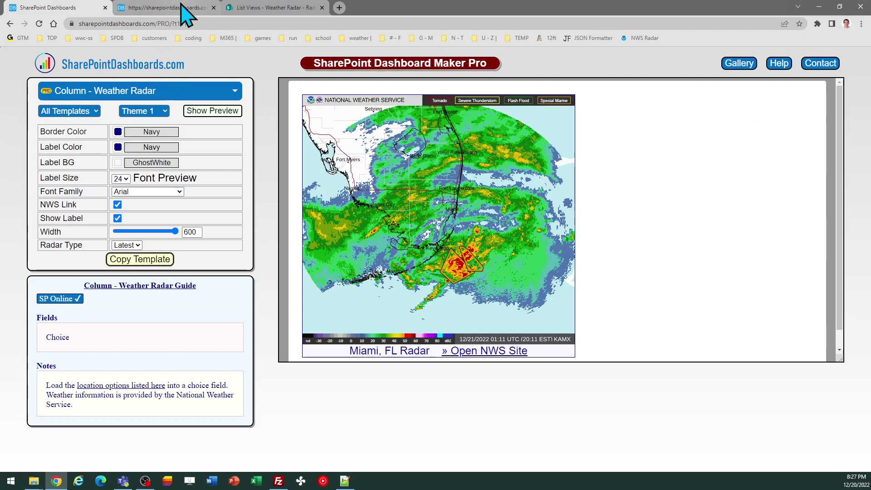
click(39, 24)
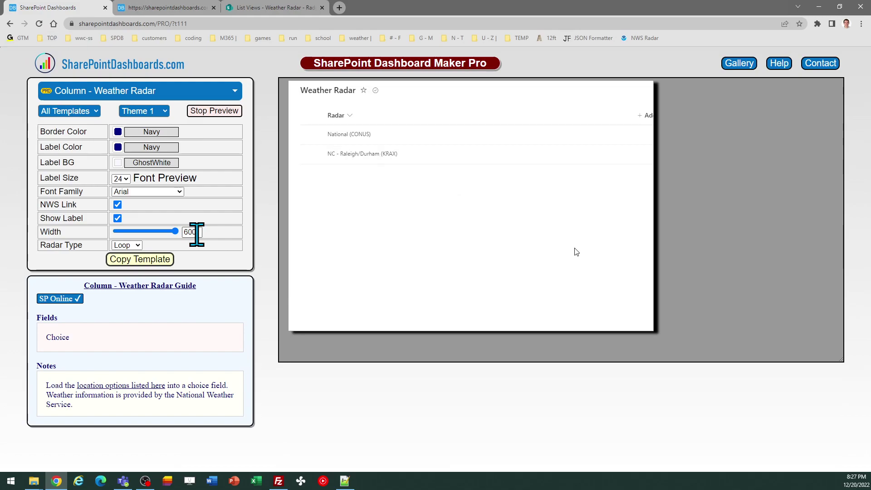
click(218, 114)
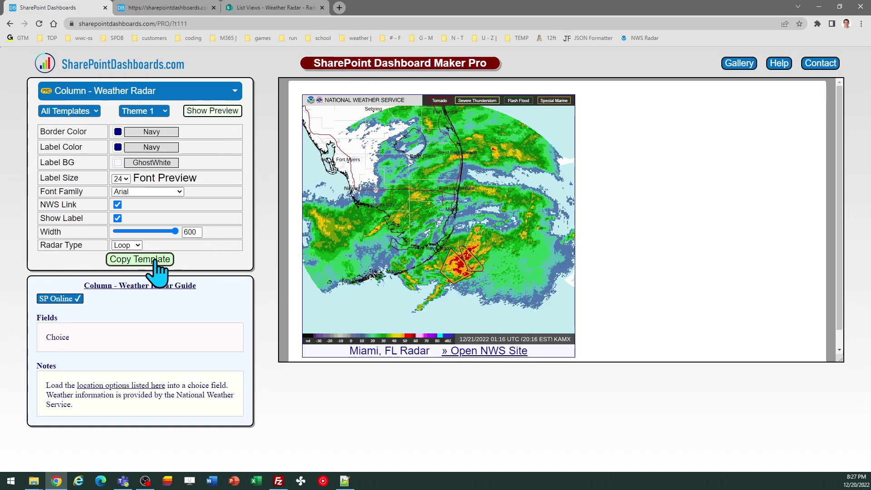
click(132, 246)
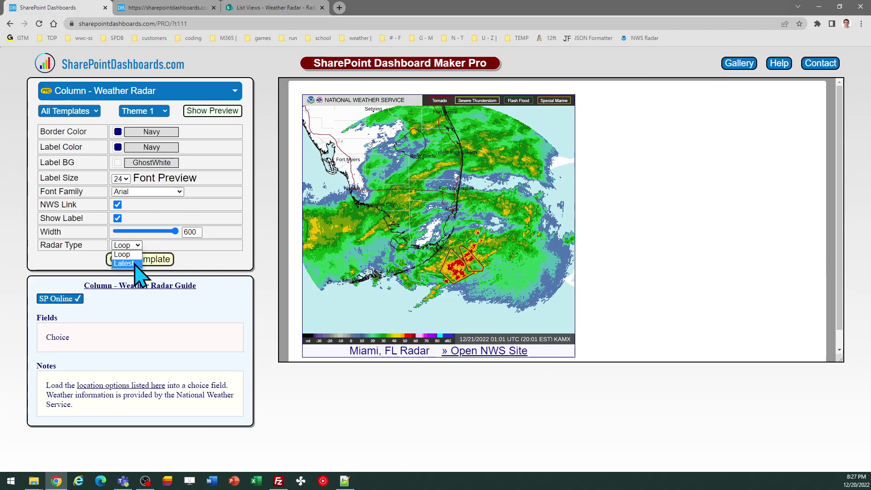
click(136, 263)
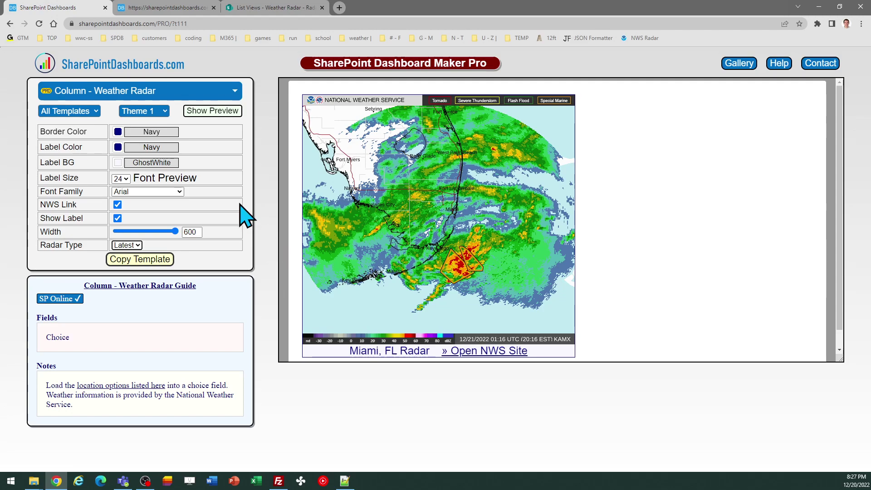
- Preview Theme 2 and then Theme 3 on the Weather Radar template
click(166, 112)
click(162, 132)
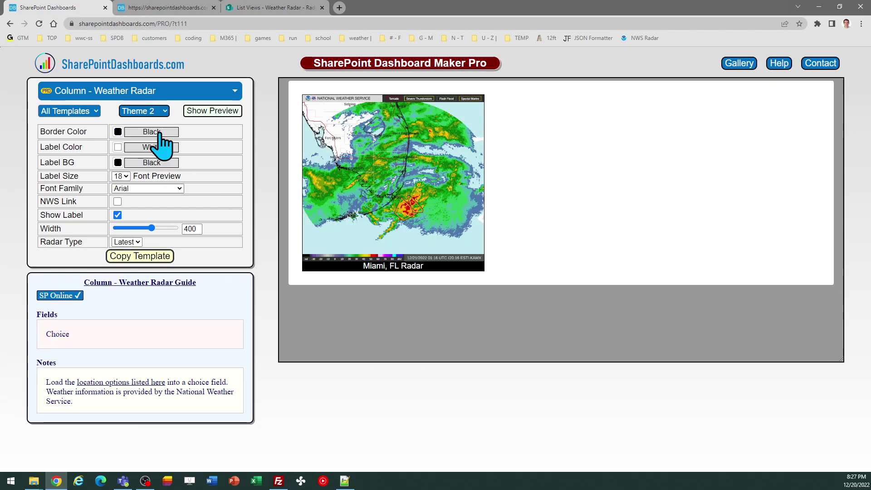
click(159, 111)
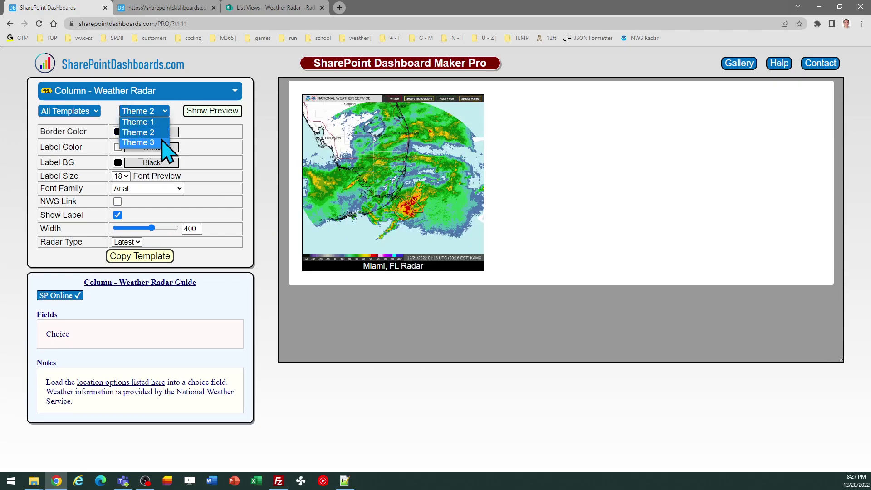
click(163, 142)
- Return to Theme 1 (Navy, 600 wide, Loop, NWS link) and copy the template code
click(163, 113)
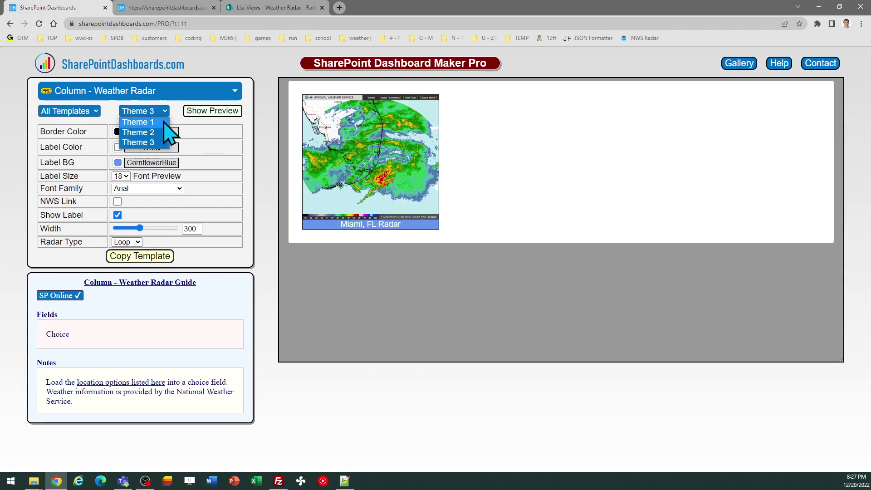
click(164, 122)
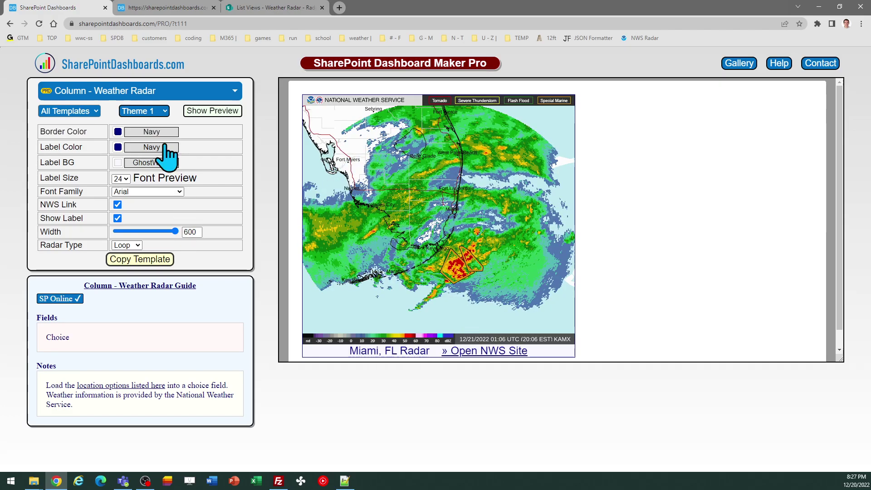
click(163, 260)
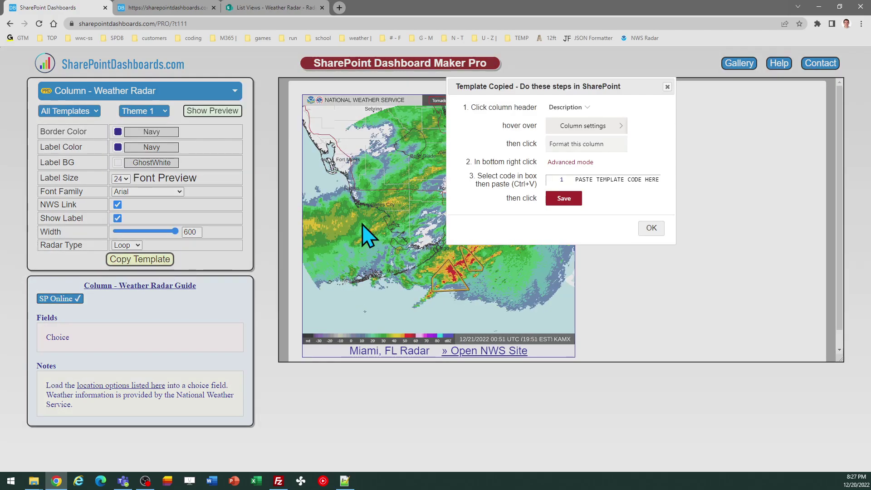
click(652, 228)
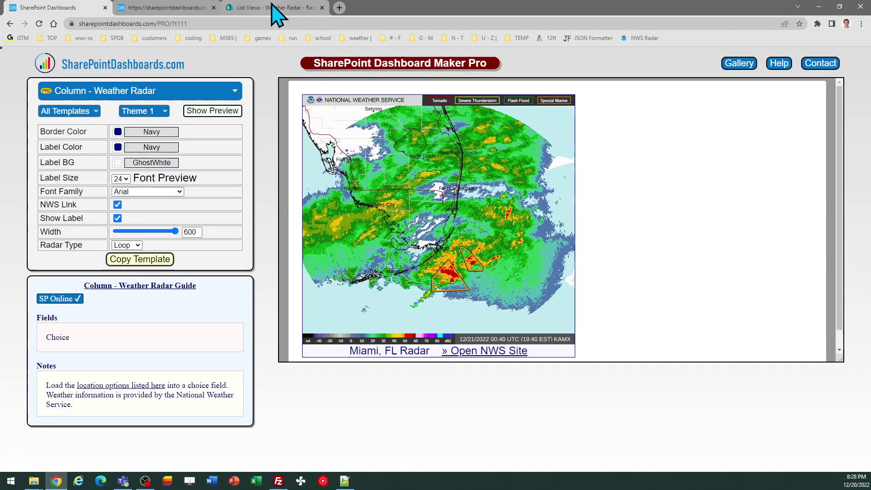
- Replace the Radar column's advanced-mode formatting JSON with the copied Theme 1 template and save
click(272, 8)
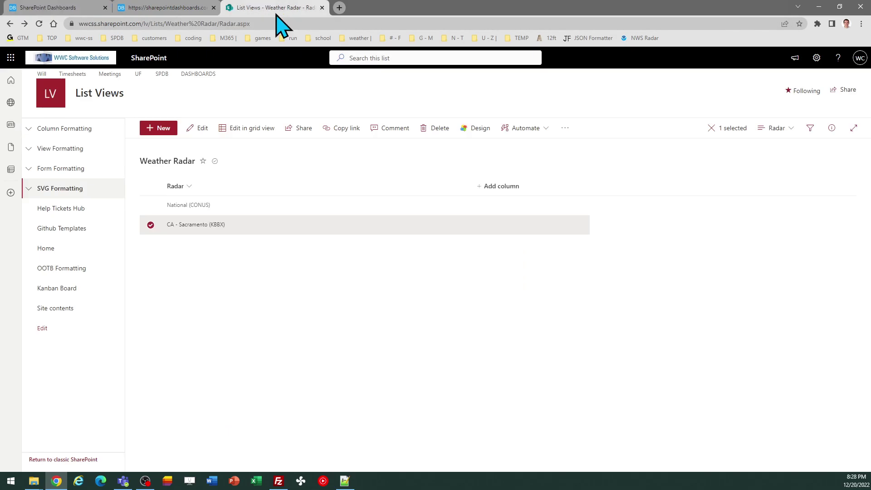
click(189, 186)
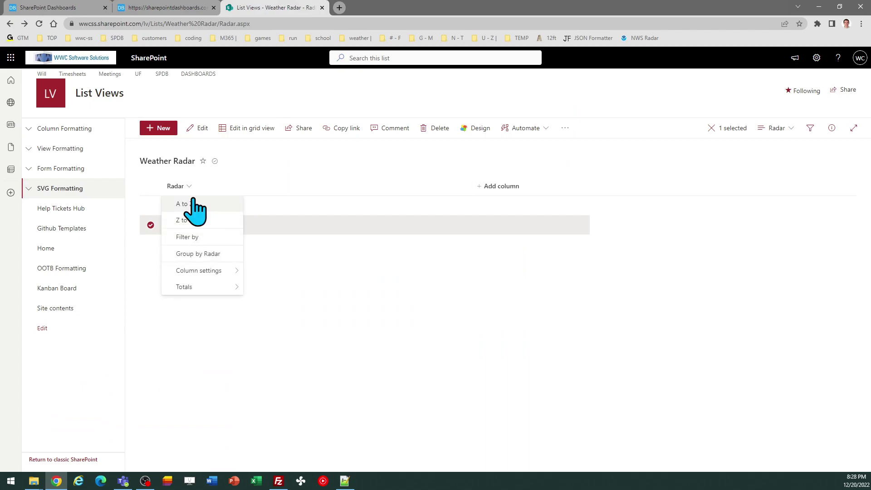
mouse_move(214, 276)
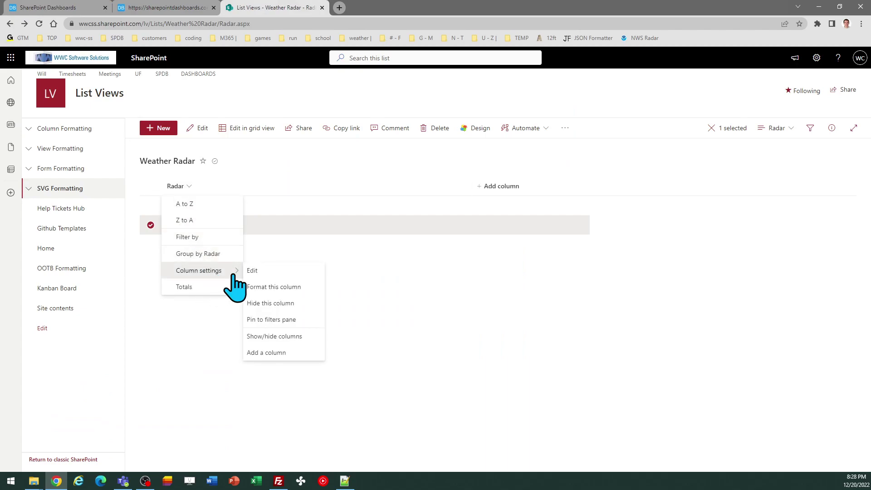
click(271, 287)
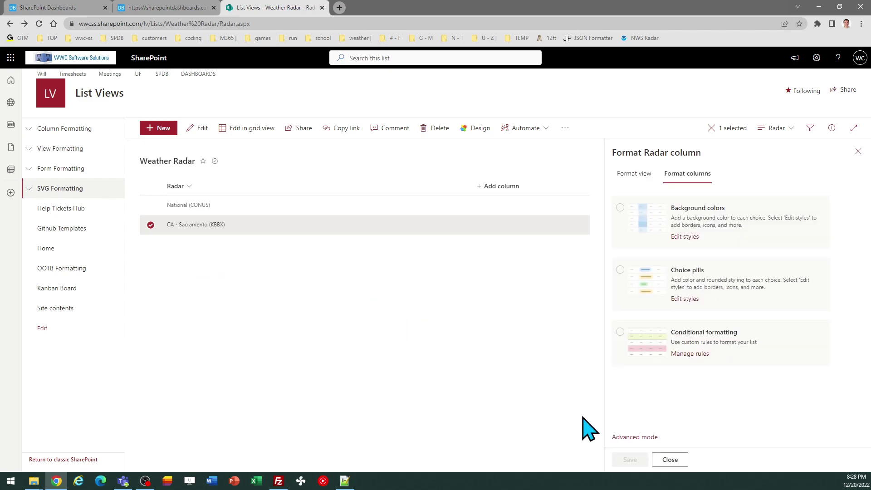
click(634, 437)
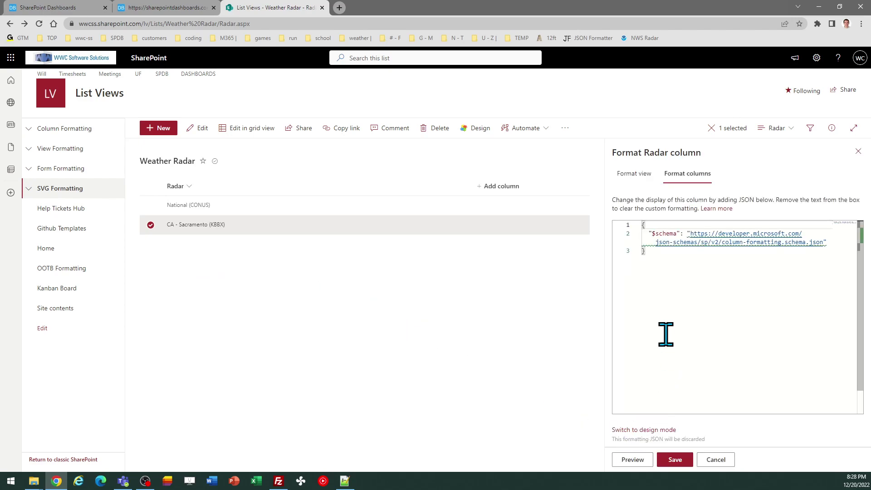
key(ctrl+a)
key(ctrl+v)
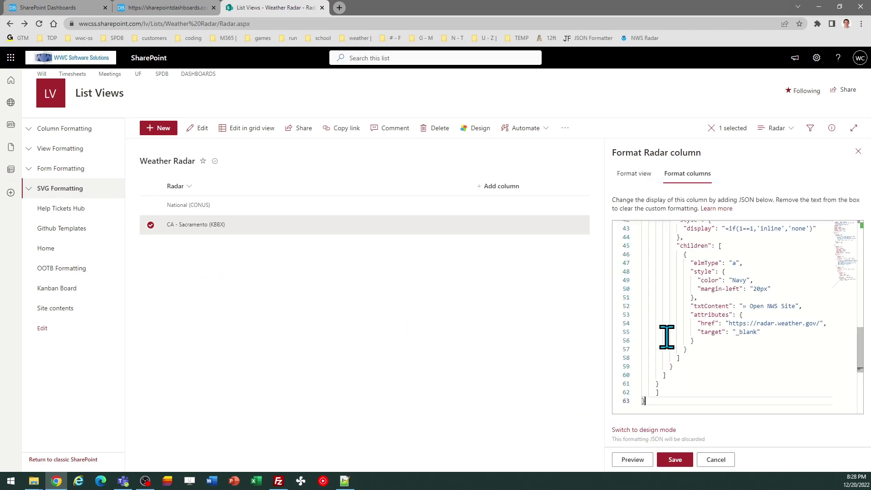
click(676, 460)
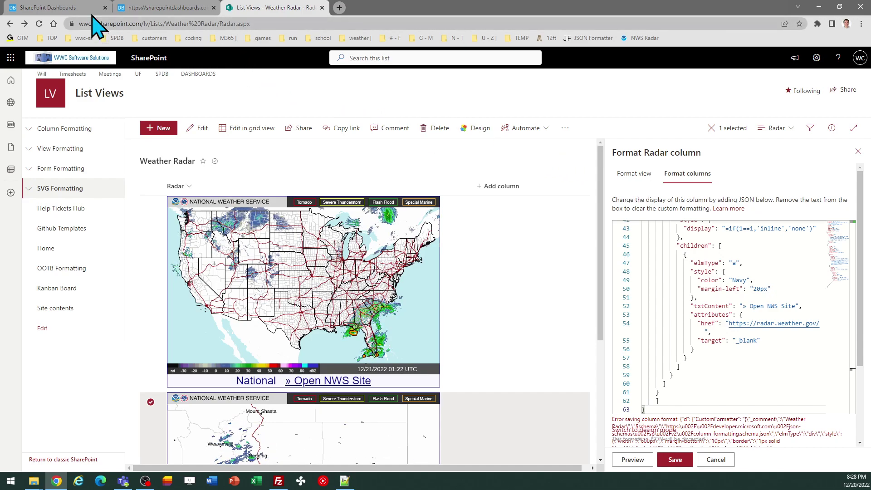
- Switch the radar template to Theme 2 (Black colours, 400 wide, Latest, no NWS link) and copy it
click(59, 7)
click(164, 111)
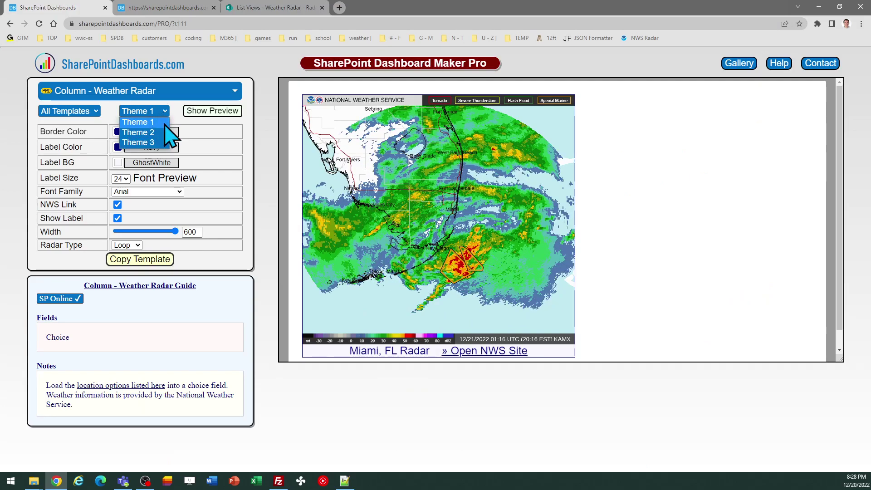
click(164, 133)
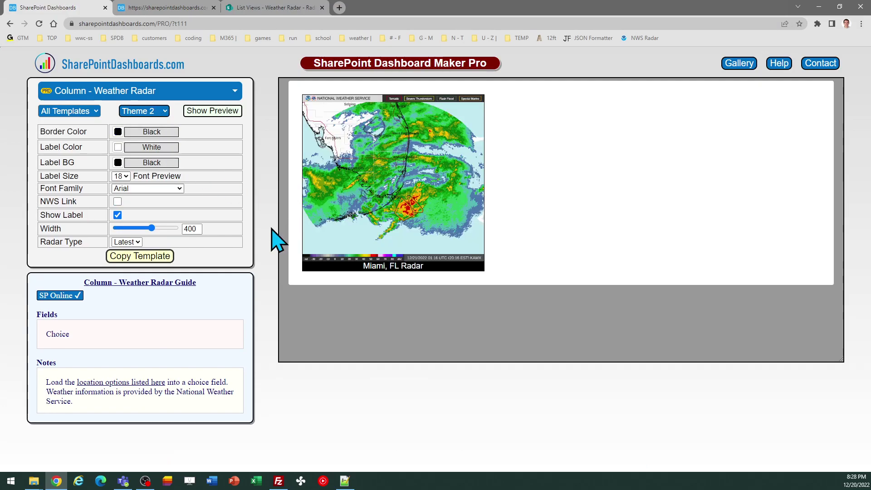
click(139, 257)
click(148, 263)
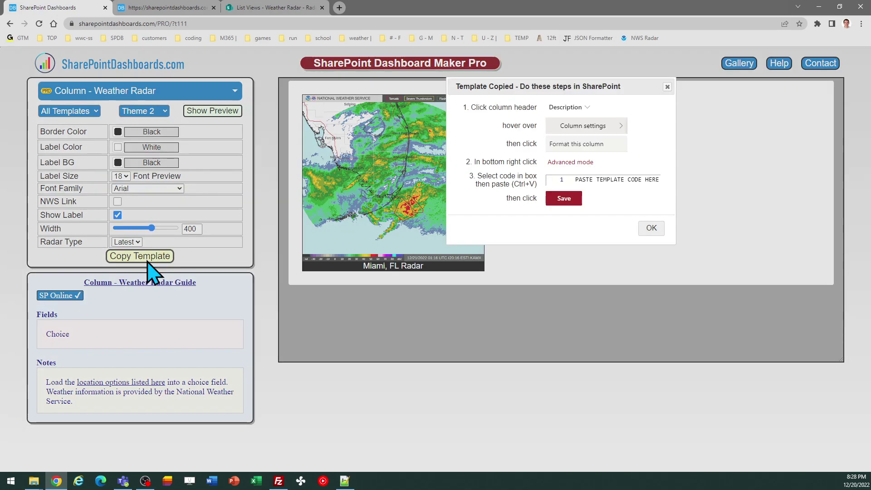
click(644, 228)
- Replace the Radar column JSON with the Theme 2 template, save, and close the Format Radar column panel
click(261, 7)
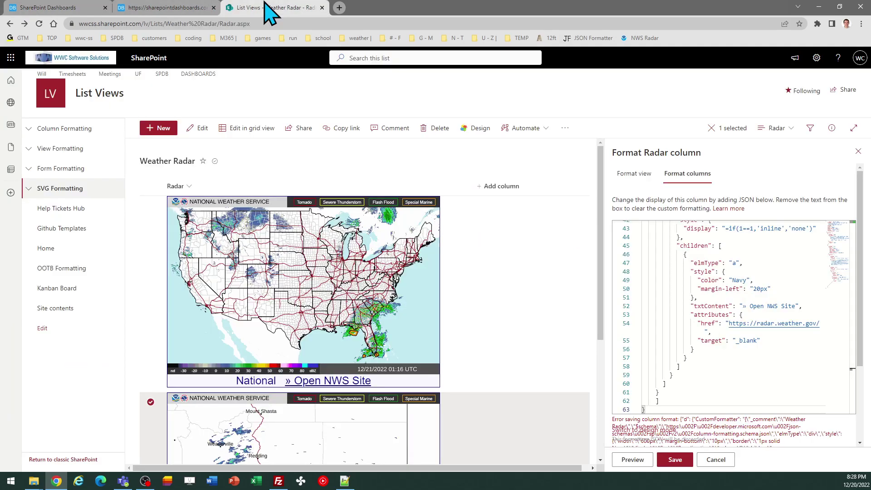
key(ctrl+a)
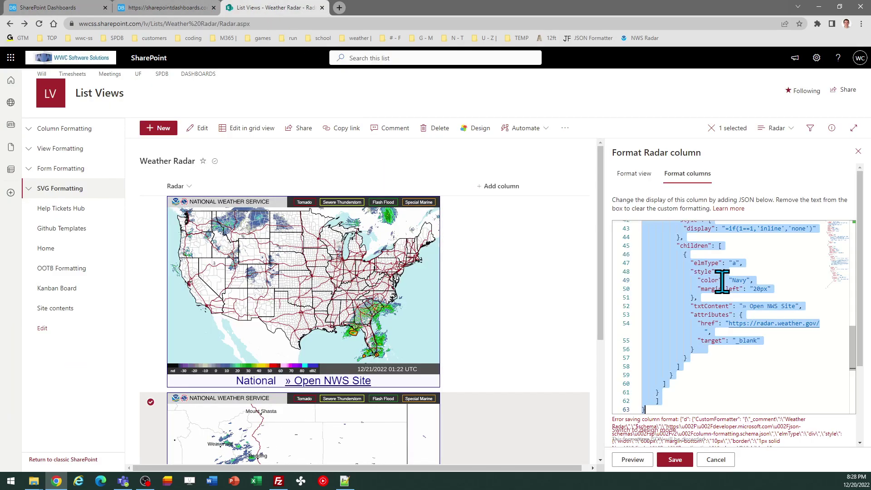
key(ctrl+v)
click(676, 460)
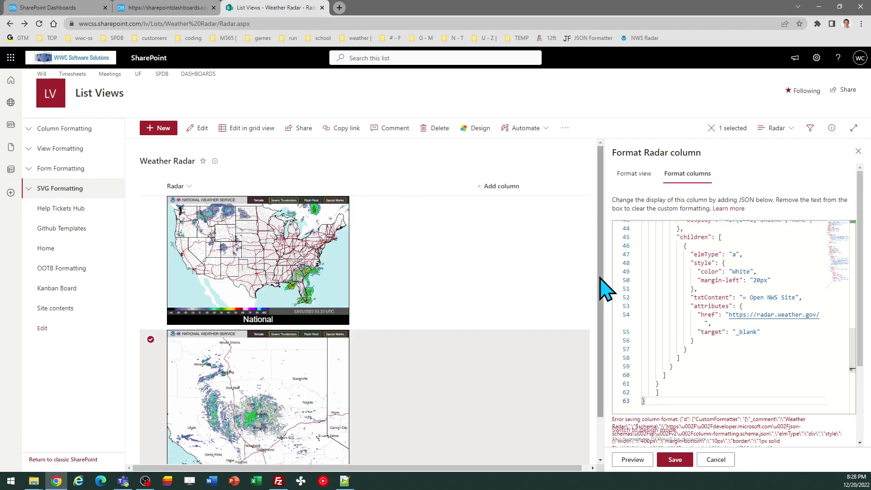
drag(600, 278, 609, 318)
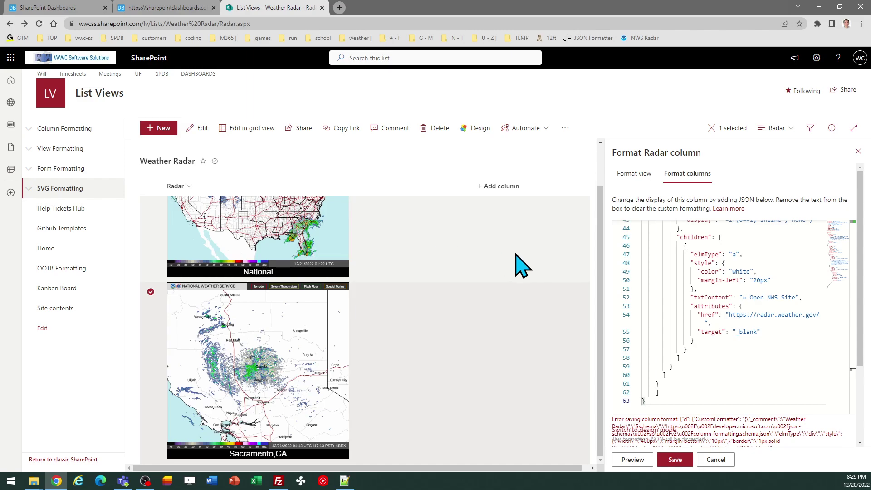
click(859, 151)
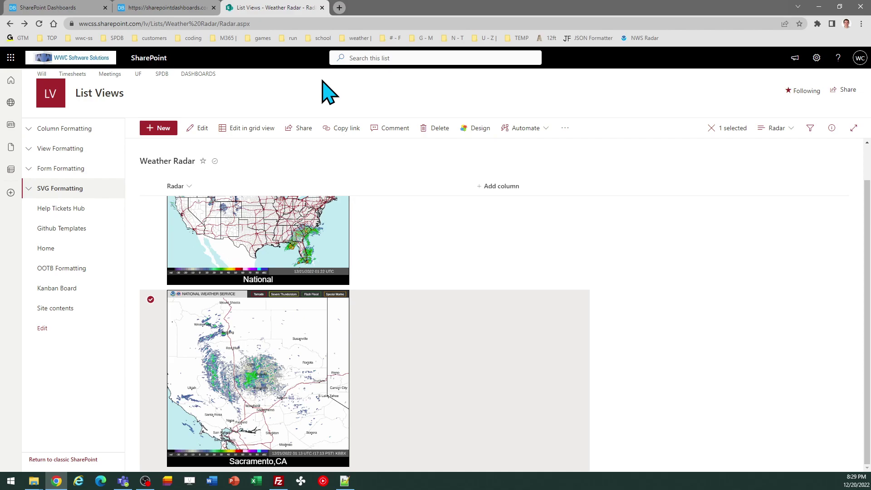
click(82, 14)
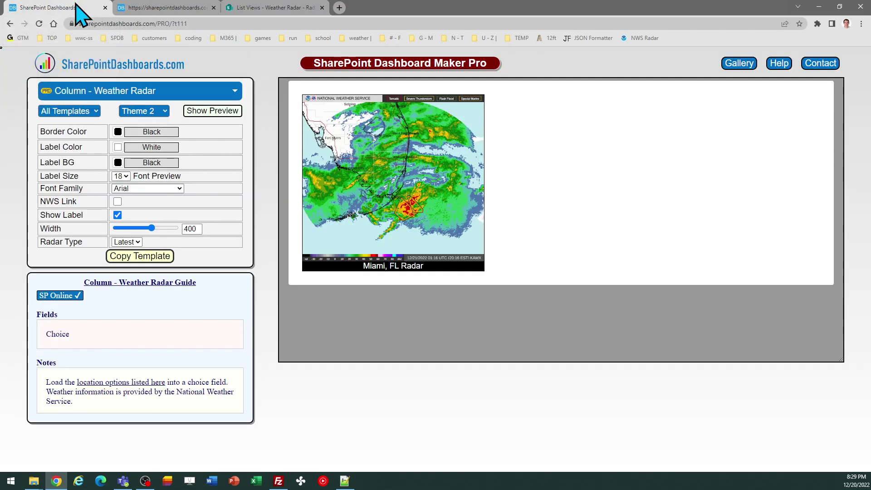